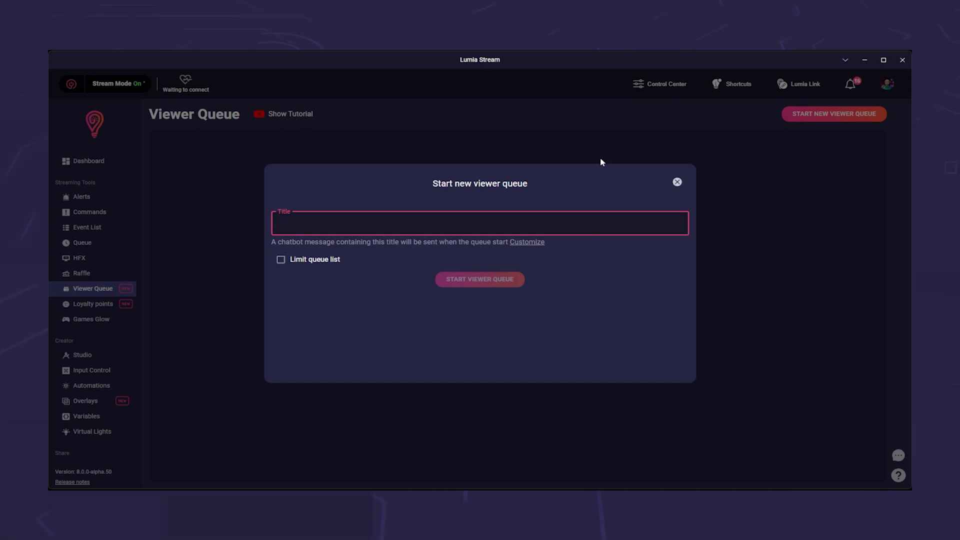
Start a viewer queue titled "Fortnite with friends" with the queue list limited to 5
{"action": "type", "text": "tnite with friends"}
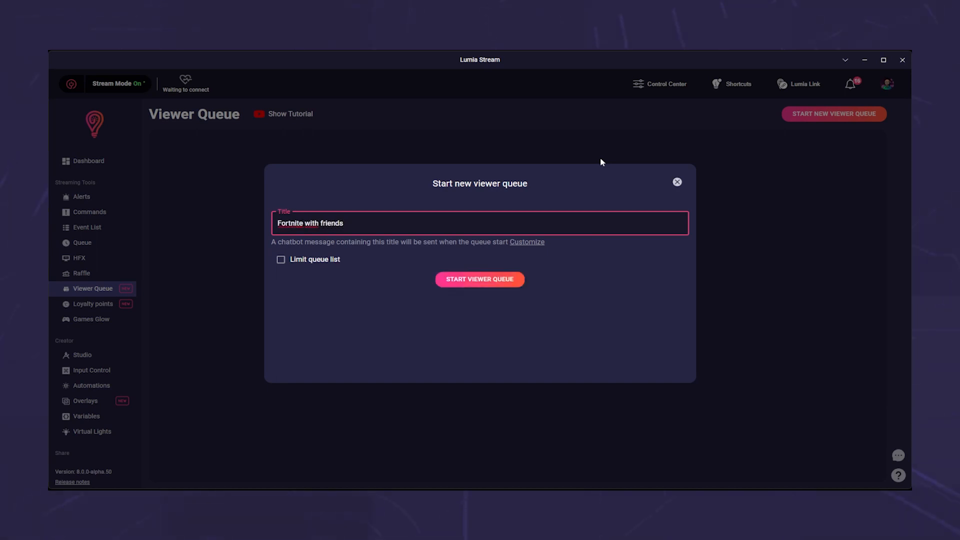
{"action": "left_click", "coordinate": [279, 265]}
{"action": "left_click", "coordinate": [281, 260]}
{"action": "left_click", "coordinate": [283, 287]}
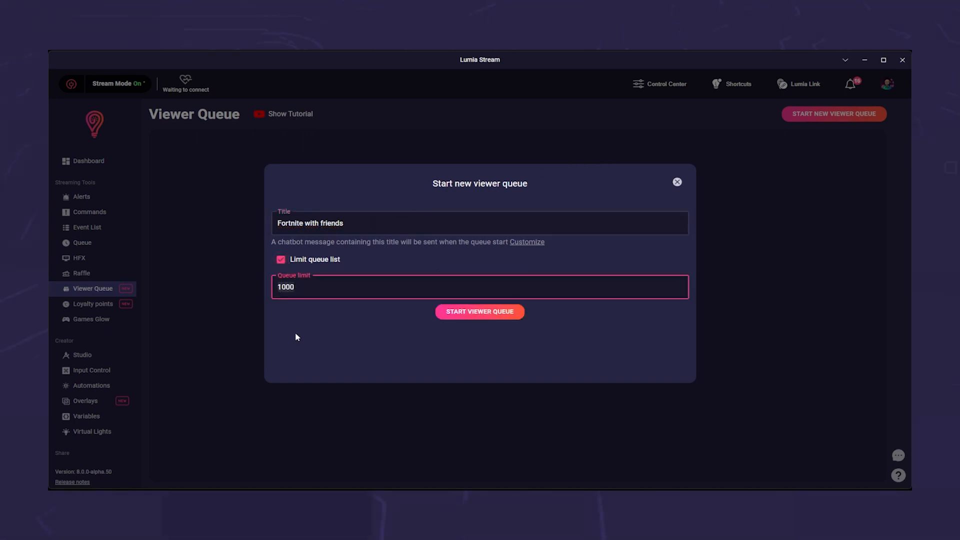
{"action": "key", "text": "ctrl+a"}
{"action": "type", "text": "5"}
{"action": "left_click", "coordinate": [443, 315]}
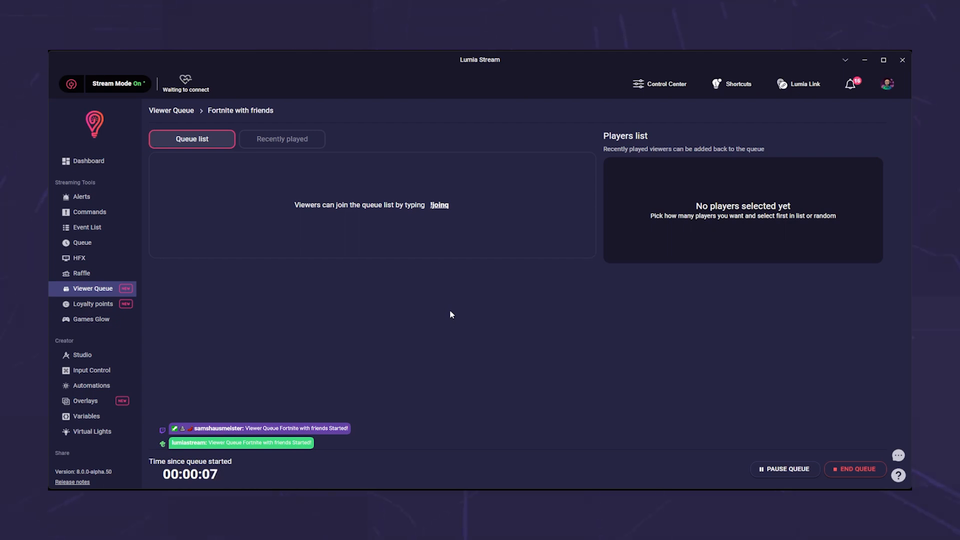
Look at the queue's recently played viewers and return to the queue list
{"action": "left_click", "coordinate": [300, 150]}
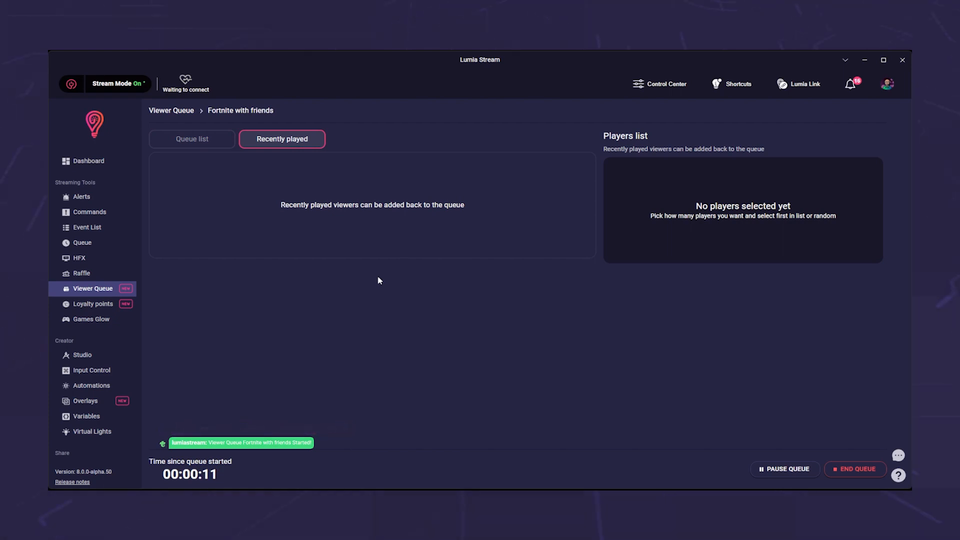
{"action": "left_click", "coordinate": [218, 140]}
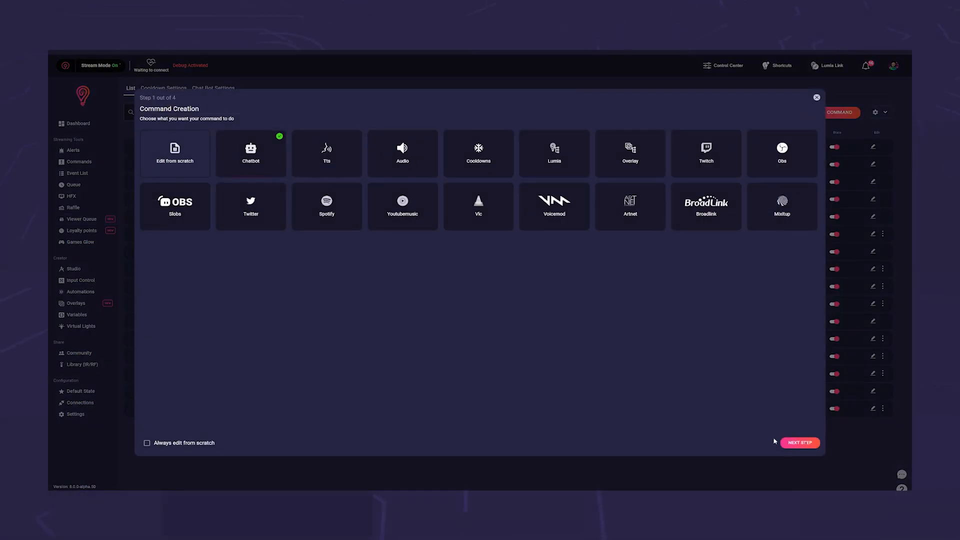
Continue the Chatbot command creation past its type, name and description stages
{"action": "left_click", "coordinate": [800, 443]}
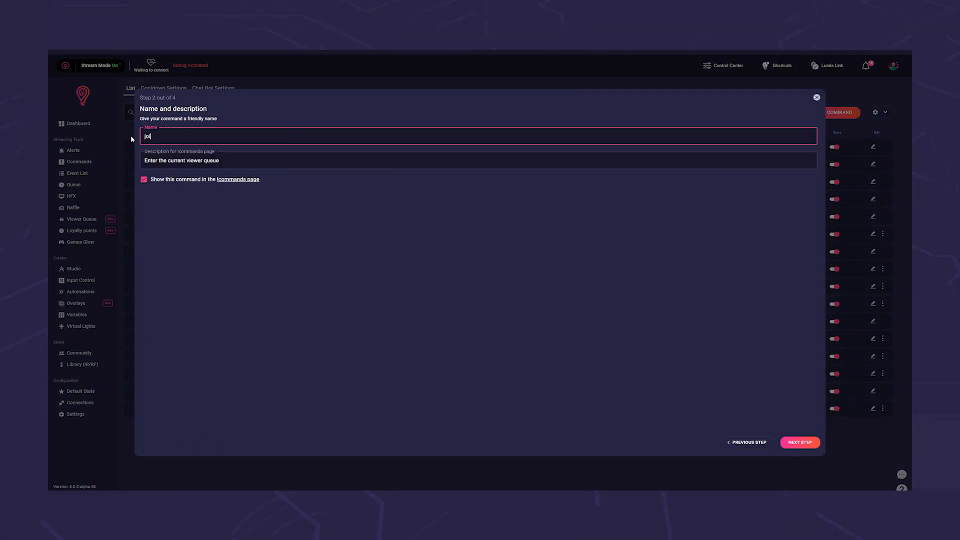
{"action": "left_click", "coordinate": [800, 442]}
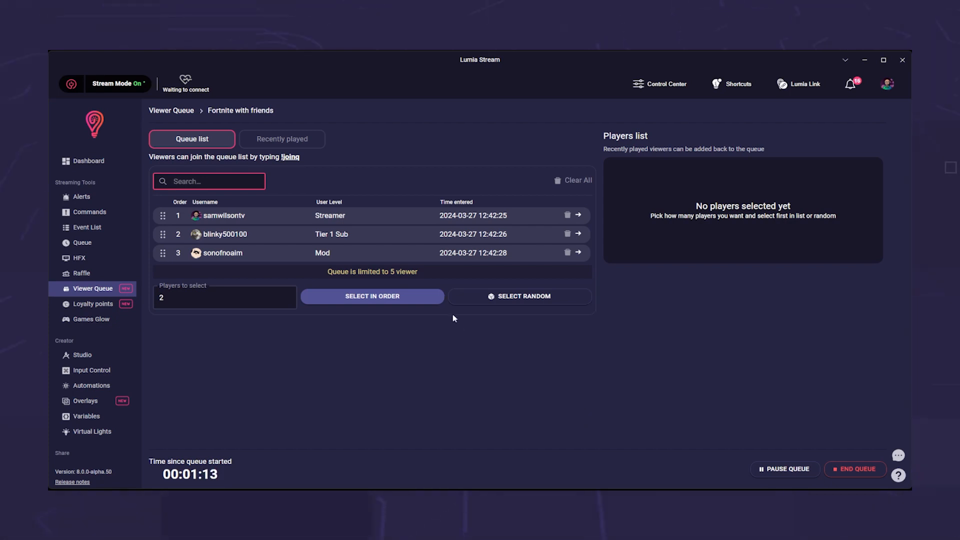
Select two queued viewers in order, and empty the players list by returning the first to the queue and removing the other
{"action": "left_click", "coordinate": [416, 297]}
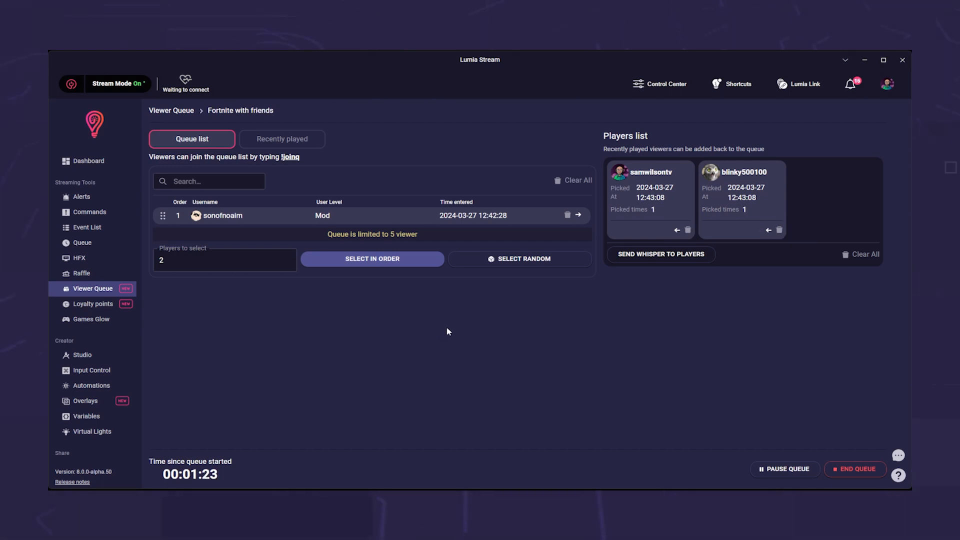
{"action": "left_click", "coordinate": [677, 230]}
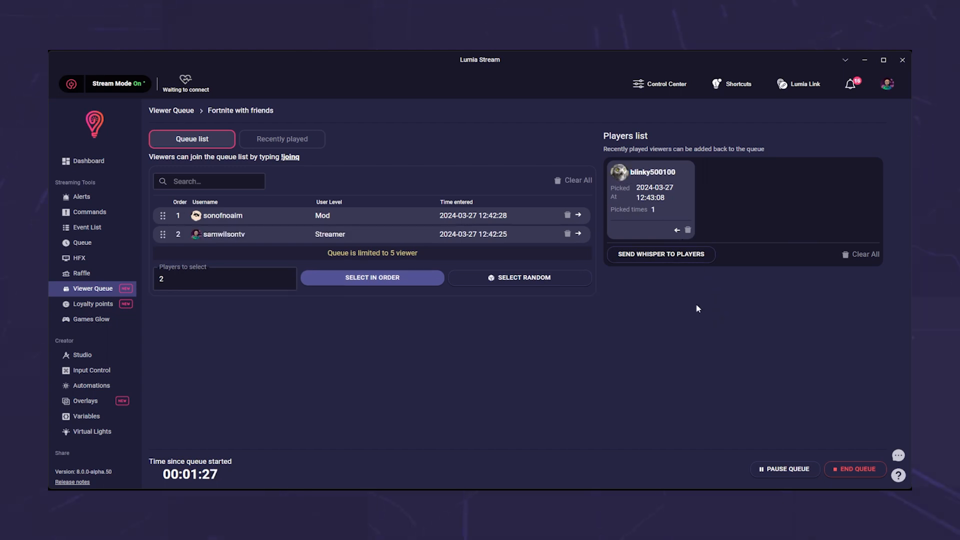
{"action": "left_click", "coordinate": [688, 230]}
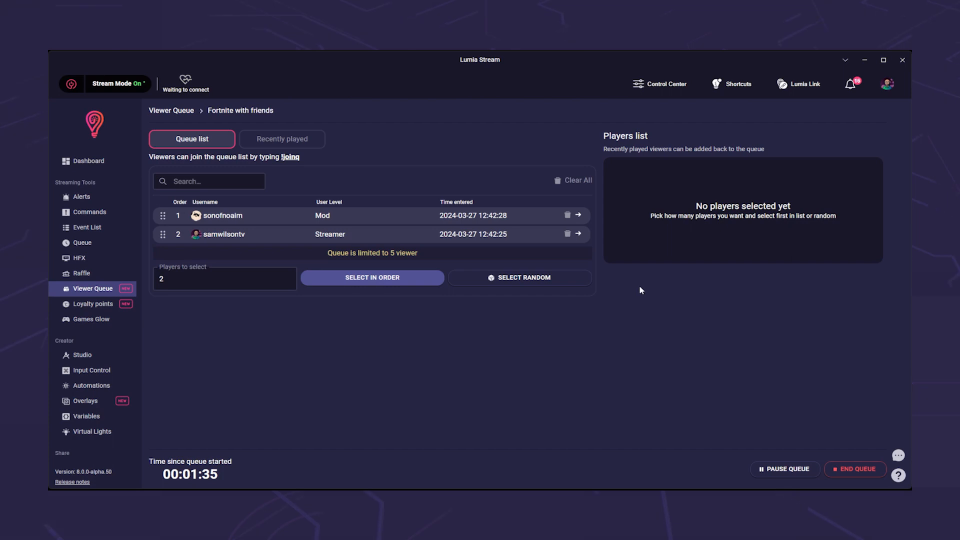
Add the recently played Tier 1 Sub viewer back to the queue and return to the queue list
{"action": "left_click", "coordinate": [271, 144]}
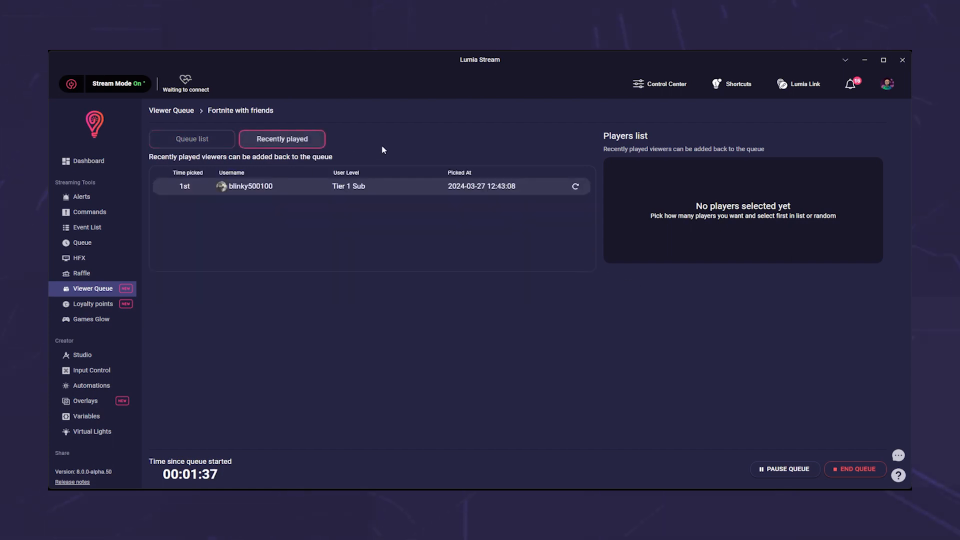
{"action": "left_click", "coordinate": [211, 145]}
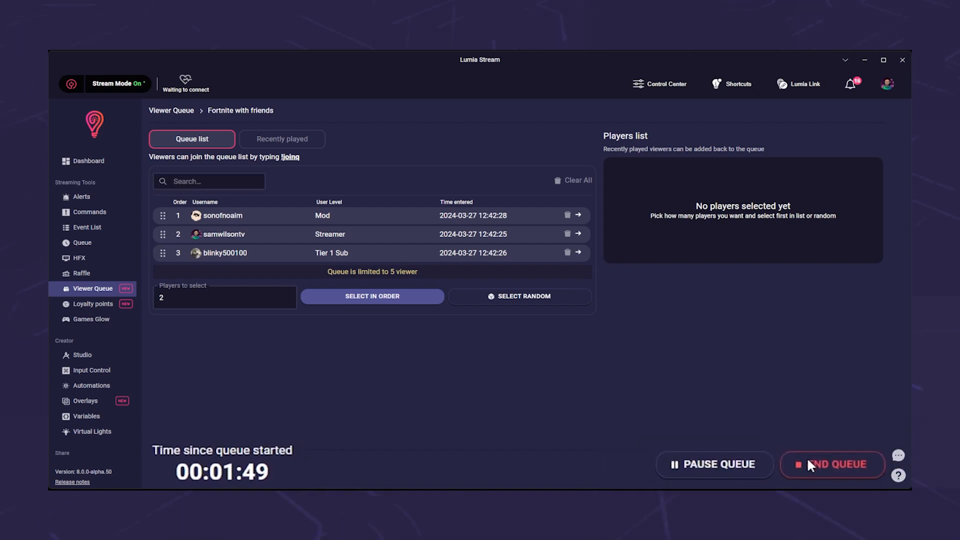
End the running "Fortnite with friends" viewer queue
{"action": "left_click", "coordinate": [843, 468]}
{"action": "left_click", "coordinate": [504, 312]}
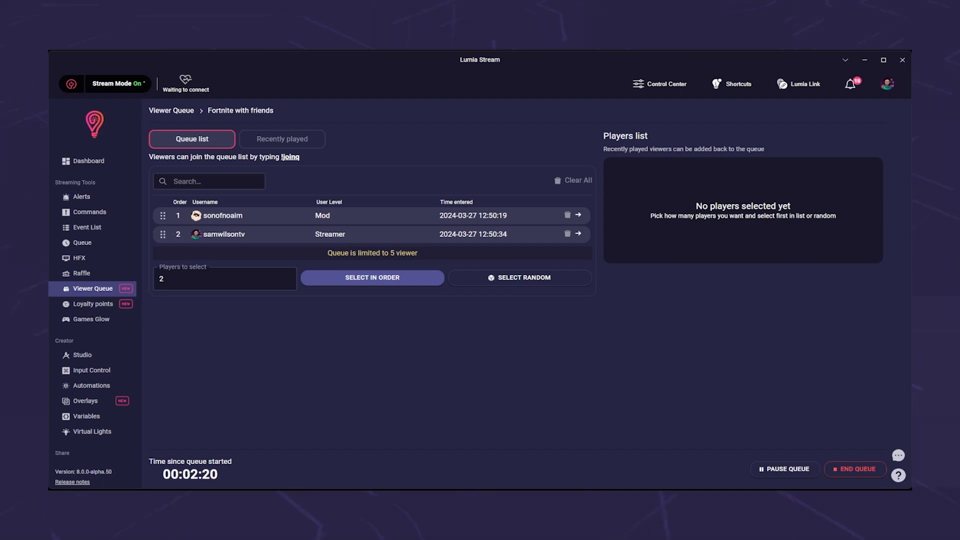
Create a new overlay named "Viewer Queue" with a 1440p resolution
{"action": "left_click", "coordinate": [133, 401]}
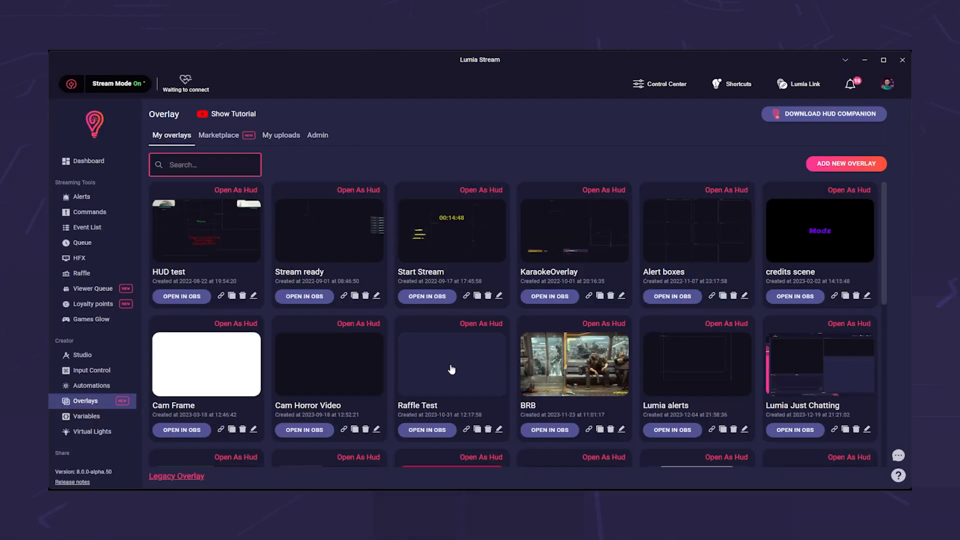
{"action": "left_click", "coordinate": [831, 165]}
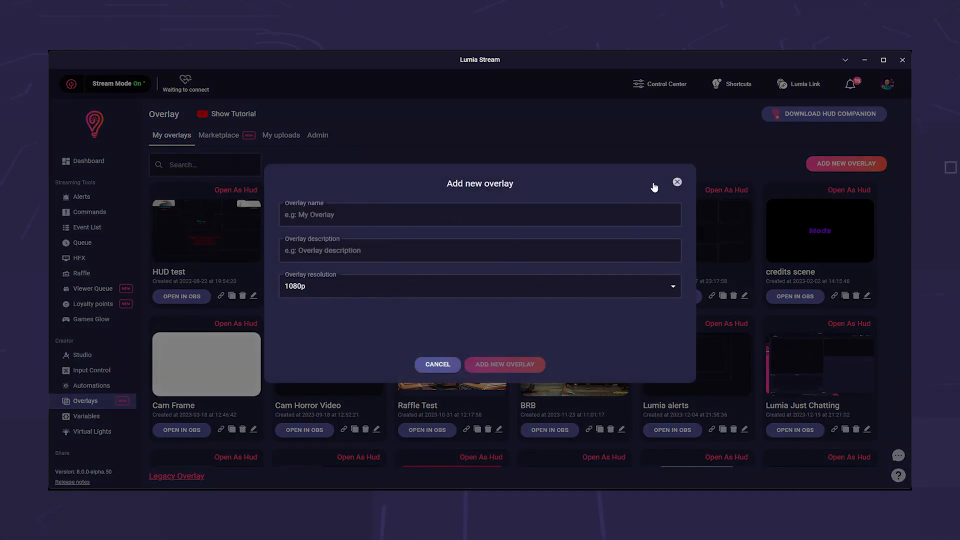
{"action": "left_click", "coordinate": [523, 214]}
{"action": "type", "text": "Viewer Queue"}
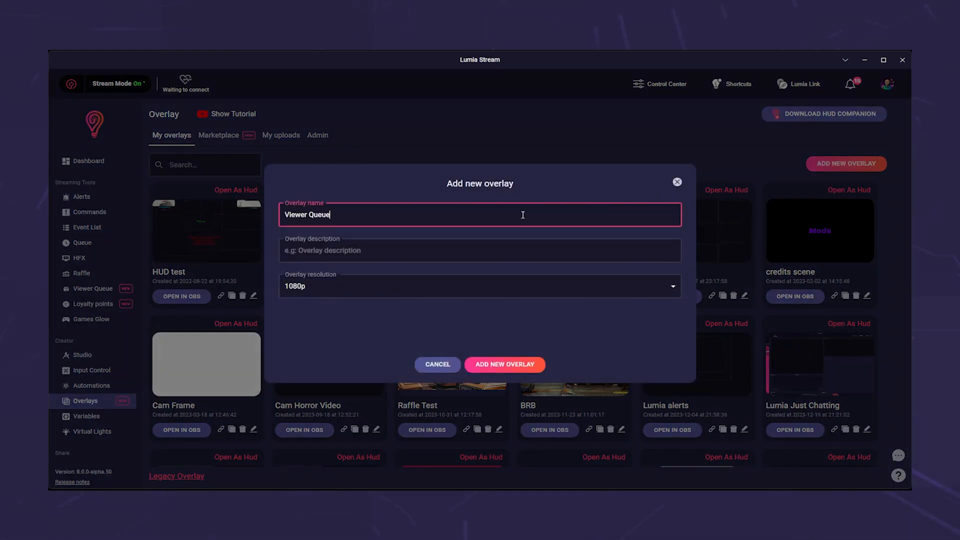
{"action": "left_click", "coordinate": [511, 285]}
{"action": "left_click", "coordinate": [469, 322]}
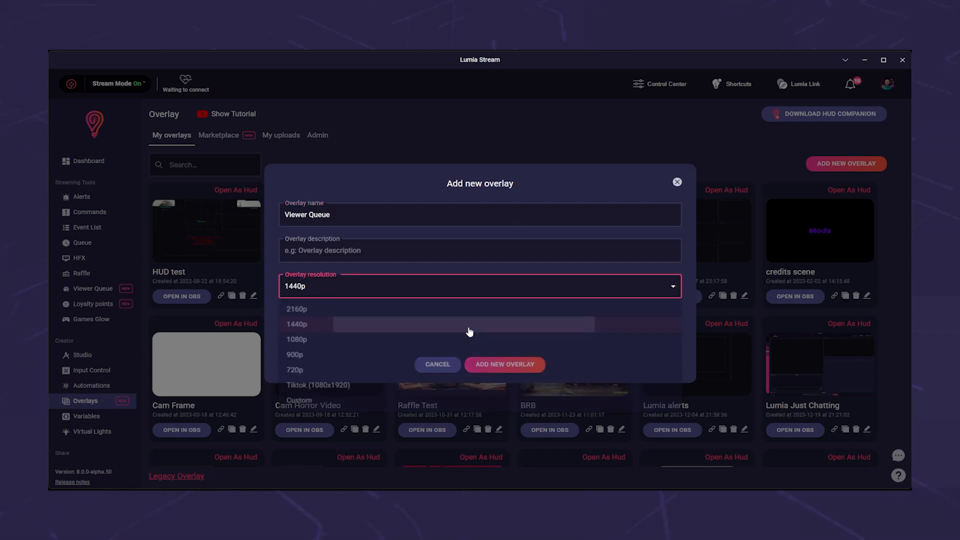
{"action": "left_click", "coordinate": [506, 366]}
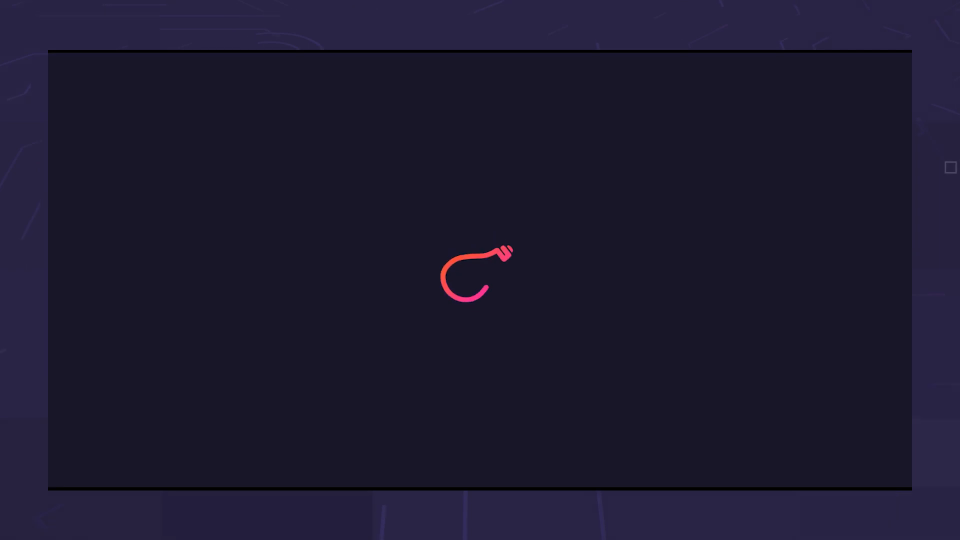
Add a Viewerqueue layer from the Interactions category to the overlay
{"action": "left_click", "coordinate": [115, 86]}
{"action": "left_click", "coordinate": [199, 266]}
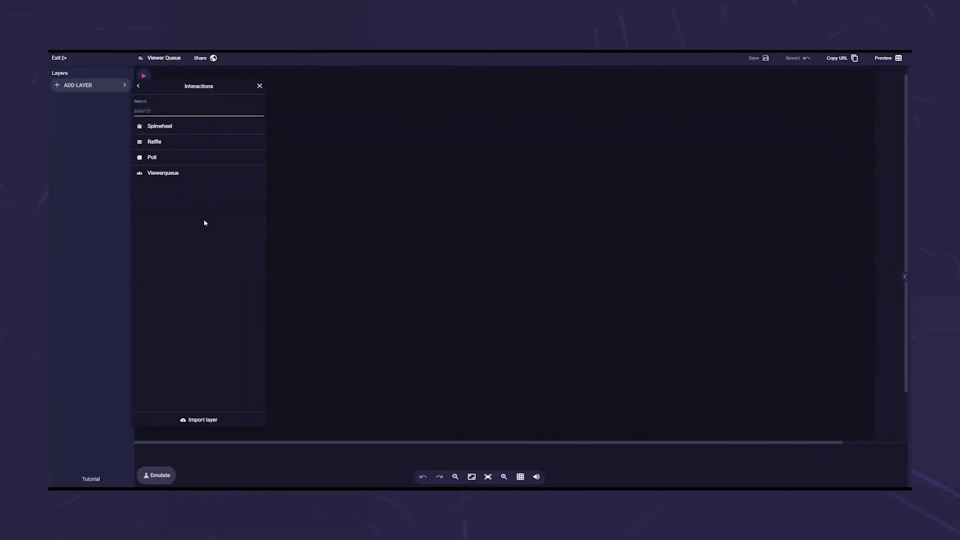
{"action": "left_click", "coordinate": [183, 173]}
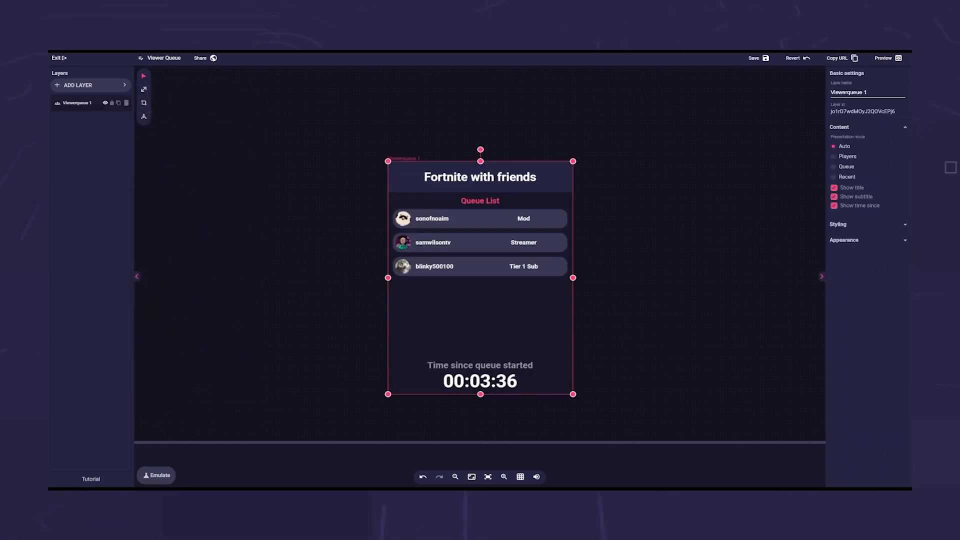
Set the Viewerqueue layer's text color to red (#cc2424) in its styling settings
{"action": "left_click", "coordinate": [844, 226]}
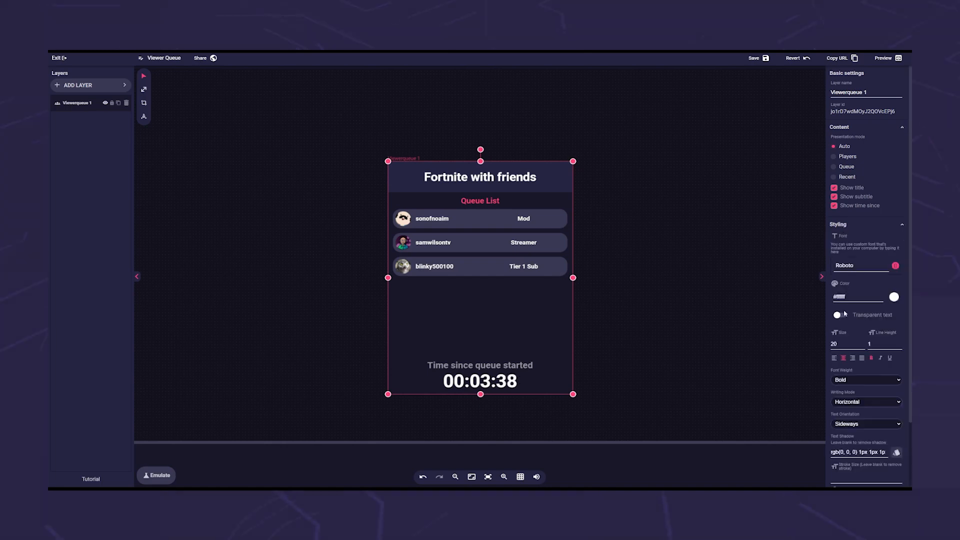
{"action": "left_click", "coordinate": [894, 298]}
{"action": "left_click", "coordinate": [882, 315]}
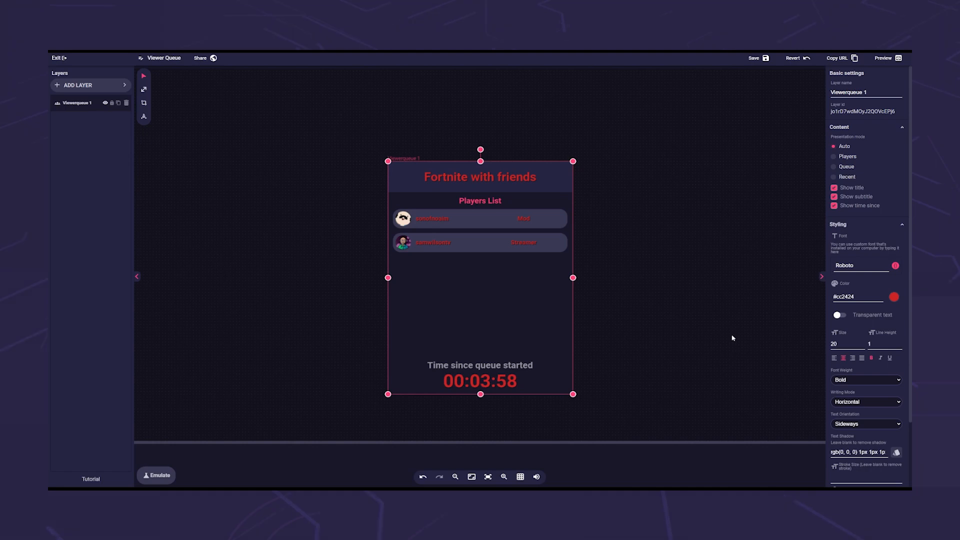
Switch the layer's presentation mode to Queue and turn off its subtitle and time since display
{"action": "left_click", "coordinate": [834, 156]}
{"action": "left_click", "coordinate": [835, 167]}
{"action": "left_click", "coordinate": [835, 197]}
{"action": "left_click", "coordinate": [834, 206]}
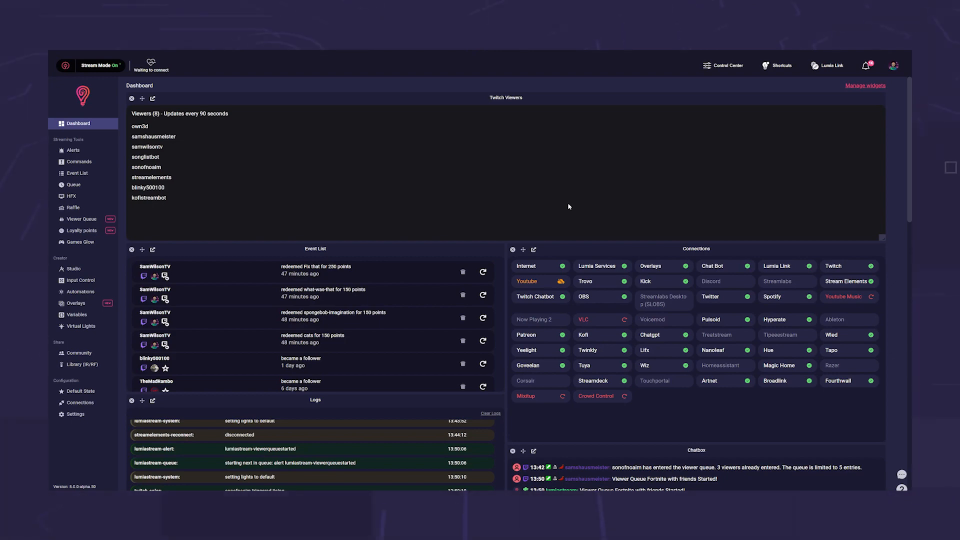
Add the Viewer Queue widget to the dashboard
{"action": "left_click", "coordinate": [855, 86]}
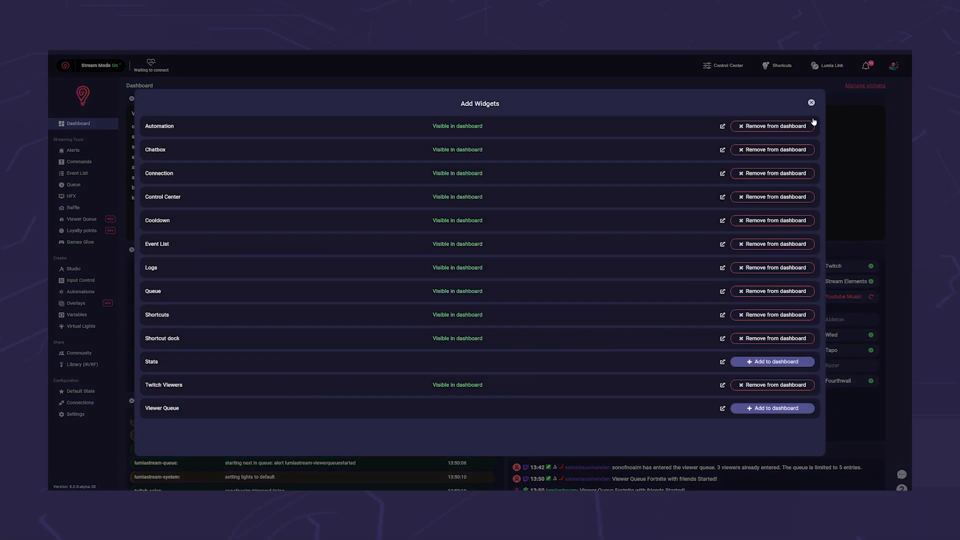
{"action": "left_click", "coordinate": [757, 409]}
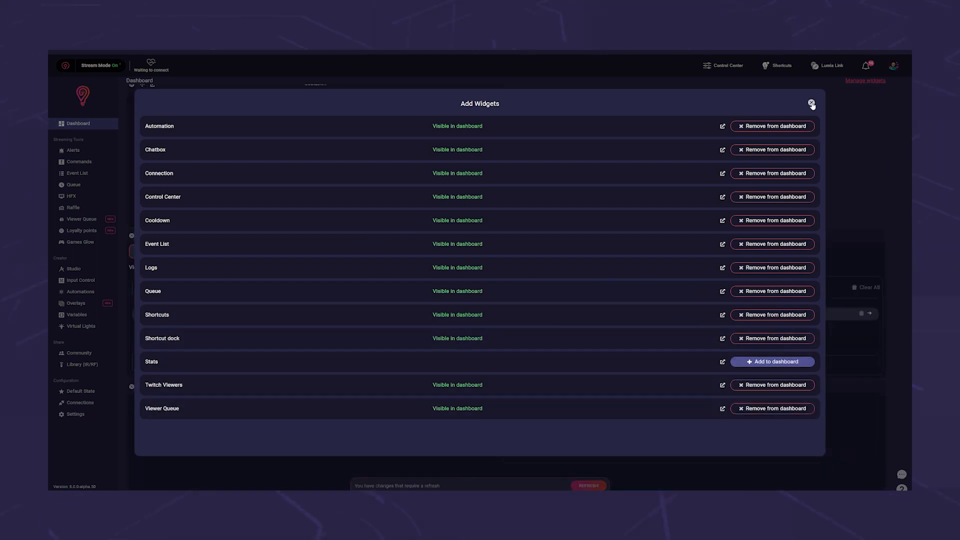
{"action": "left_click", "coordinate": [812, 103]}
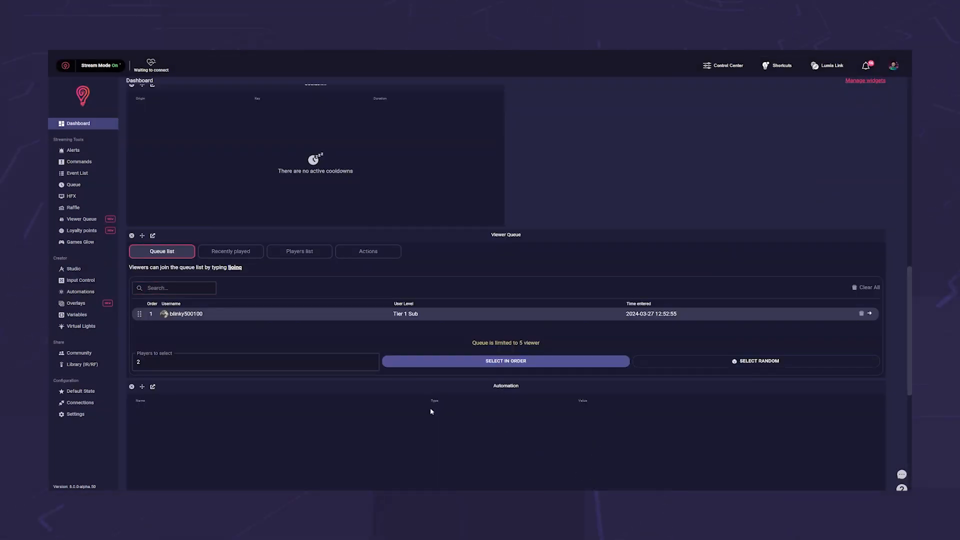
Show the players list in the Viewer Queue widget and open the widget in its own window
{"action": "left_click", "coordinate": [282, 254]}
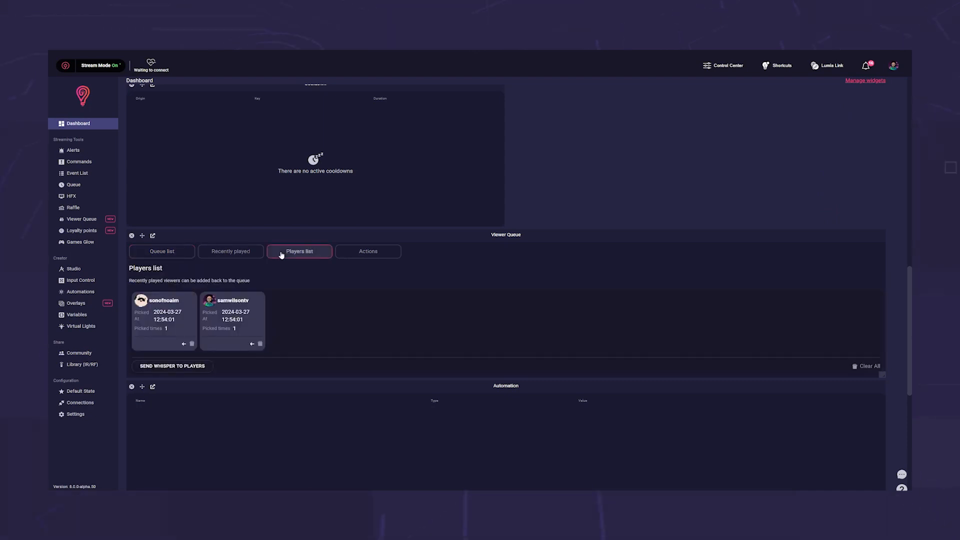
{"action": "left_click", "coordinate": [151, 235]}
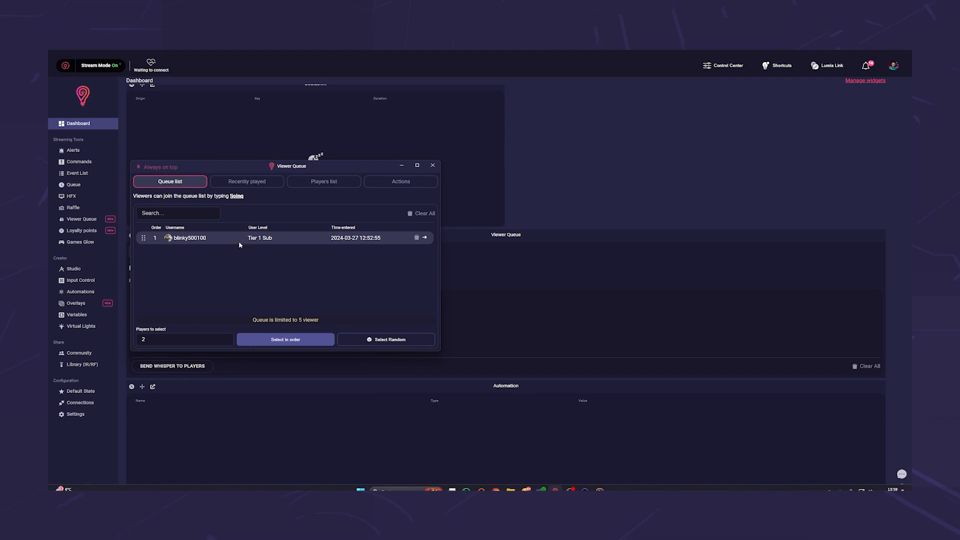
{"action": "left_click_drag", "start_coordinate": [957, 284], "coordinate": [295, 154]}
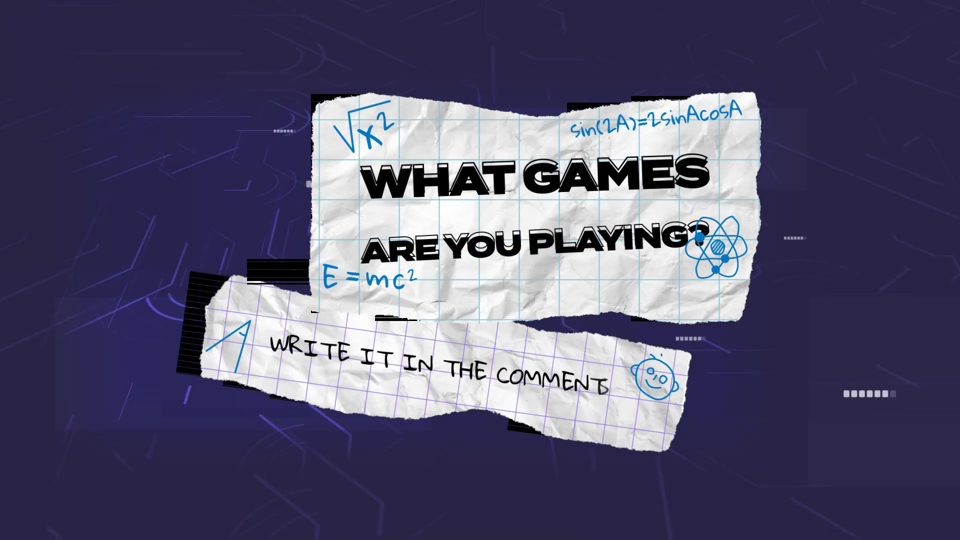
{"action": "scroll", "coordinate": [477, 300], "scroll_direction": "up", "scroll_amount": 8}
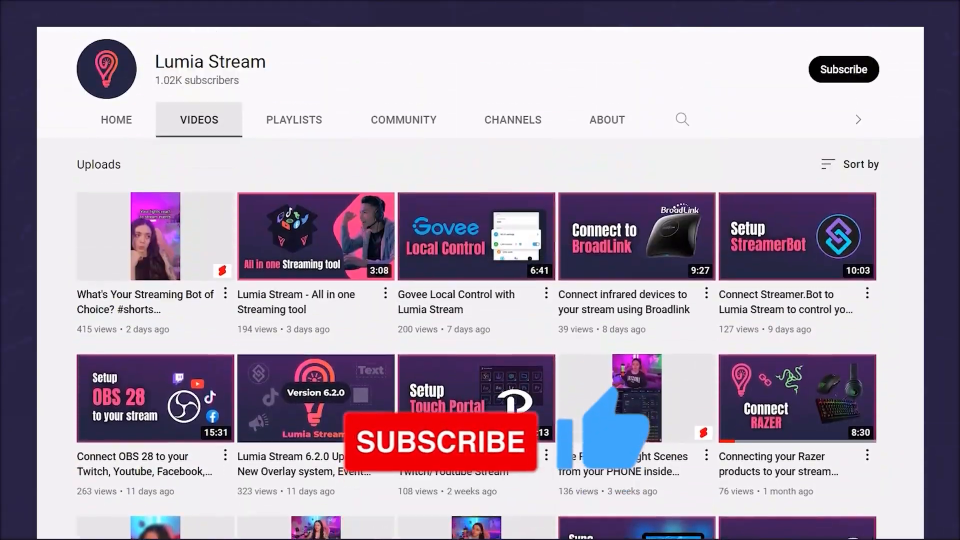